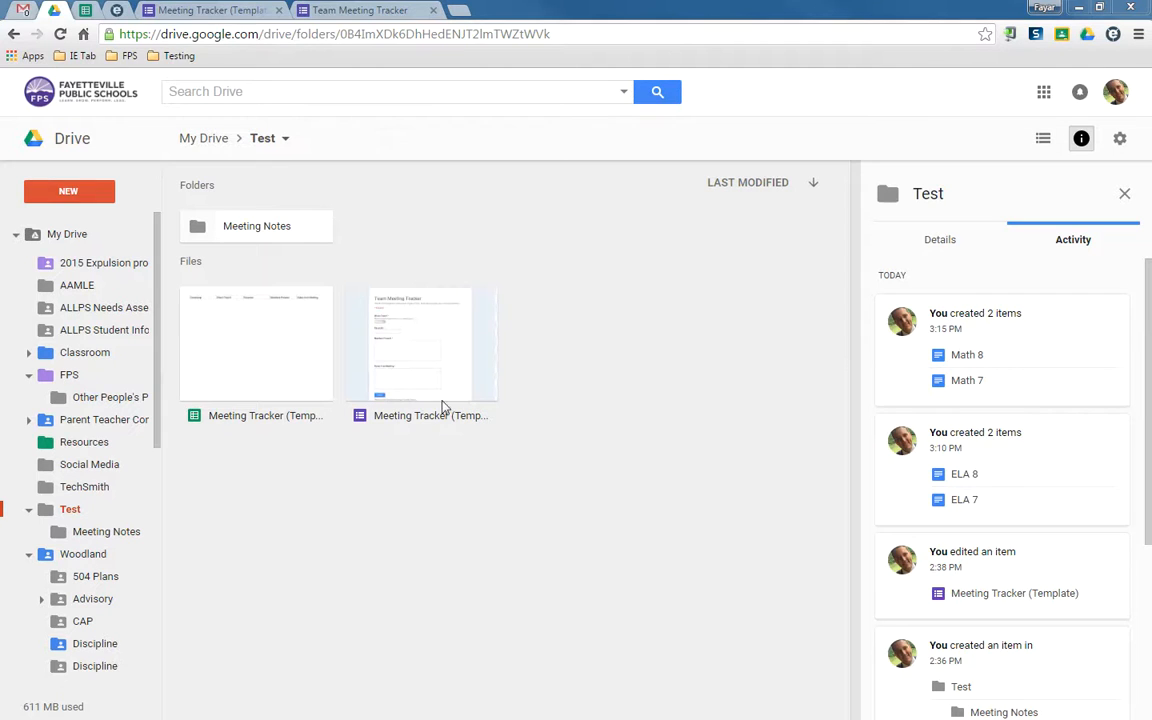
# Look over the live Team Meeting Tracker form and its editor, and open the Meeting Notes folder in Drive
pyautogui.click(355, 10)
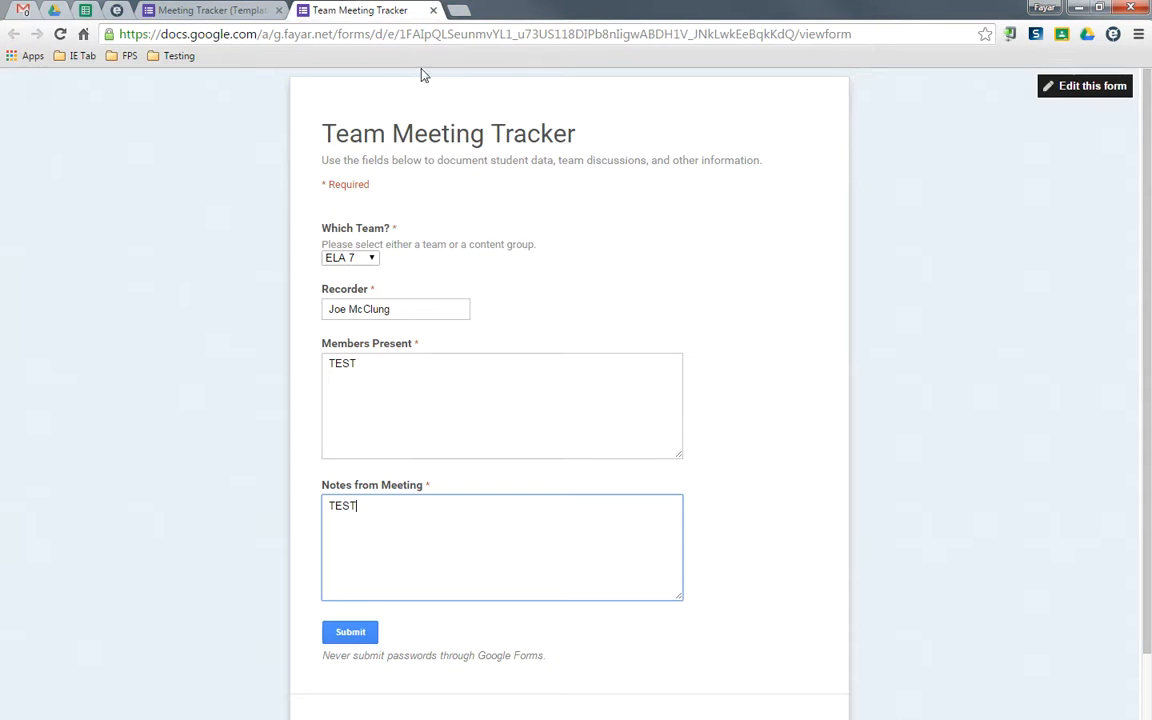
pyautogui.click(205, 10)
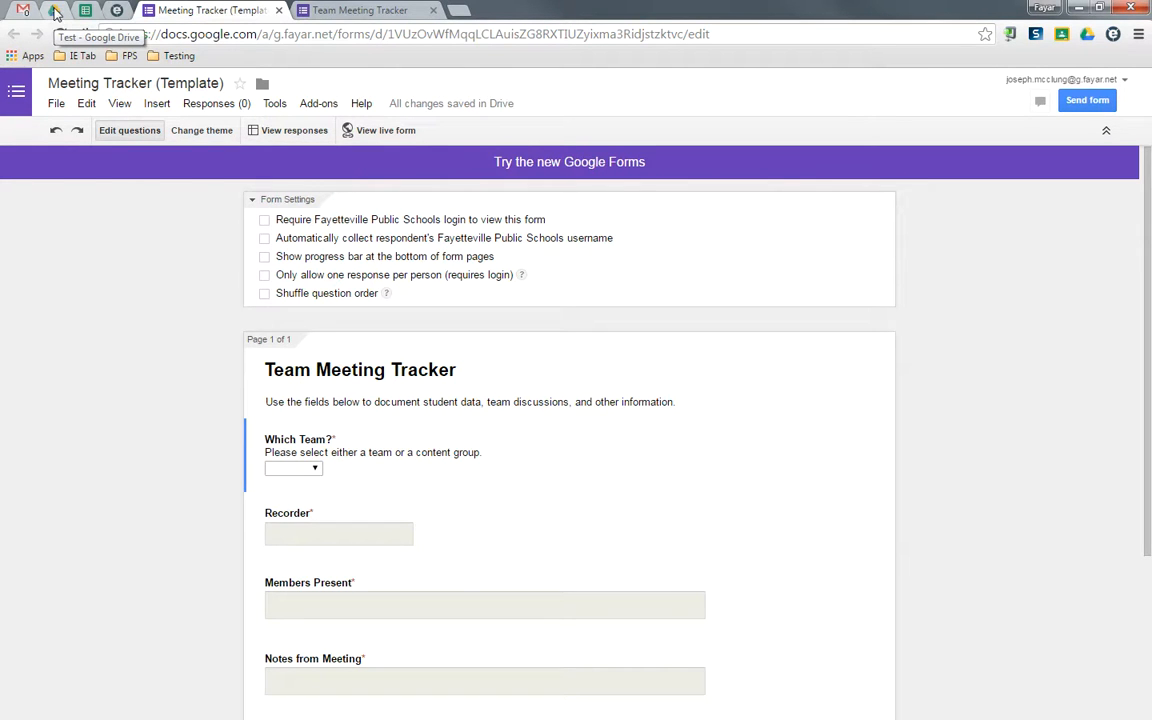
pyautogui.click(54, 11)
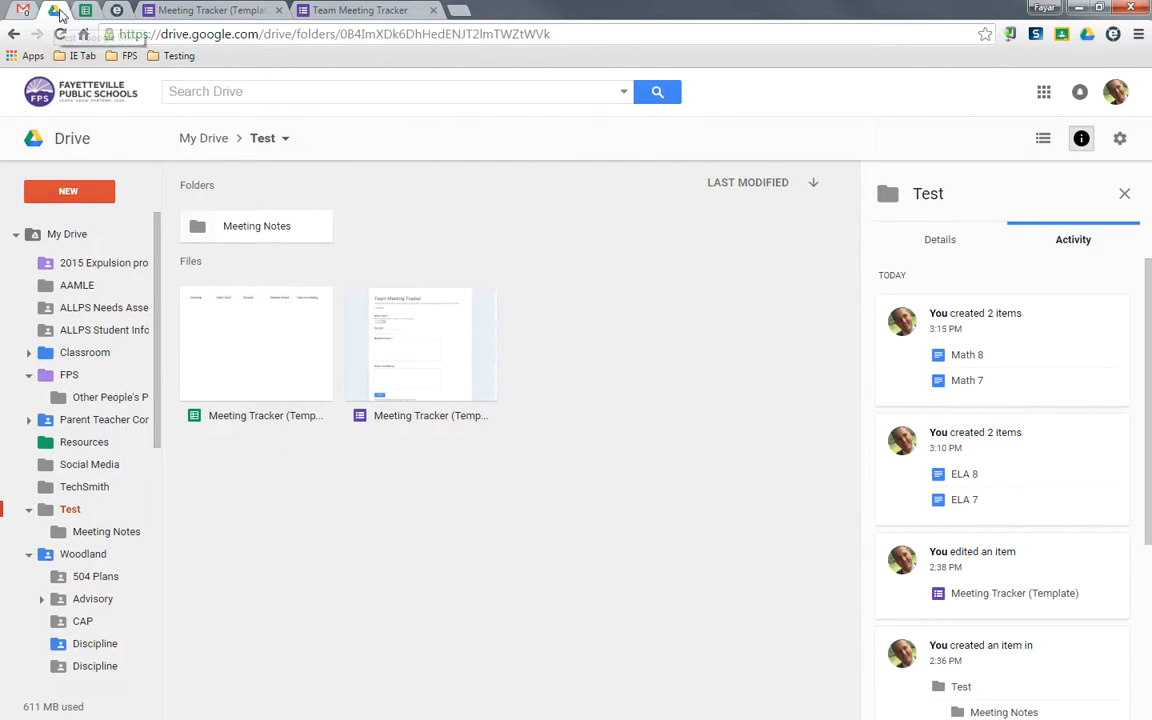
pyautogui.doubleClick(261, 233)
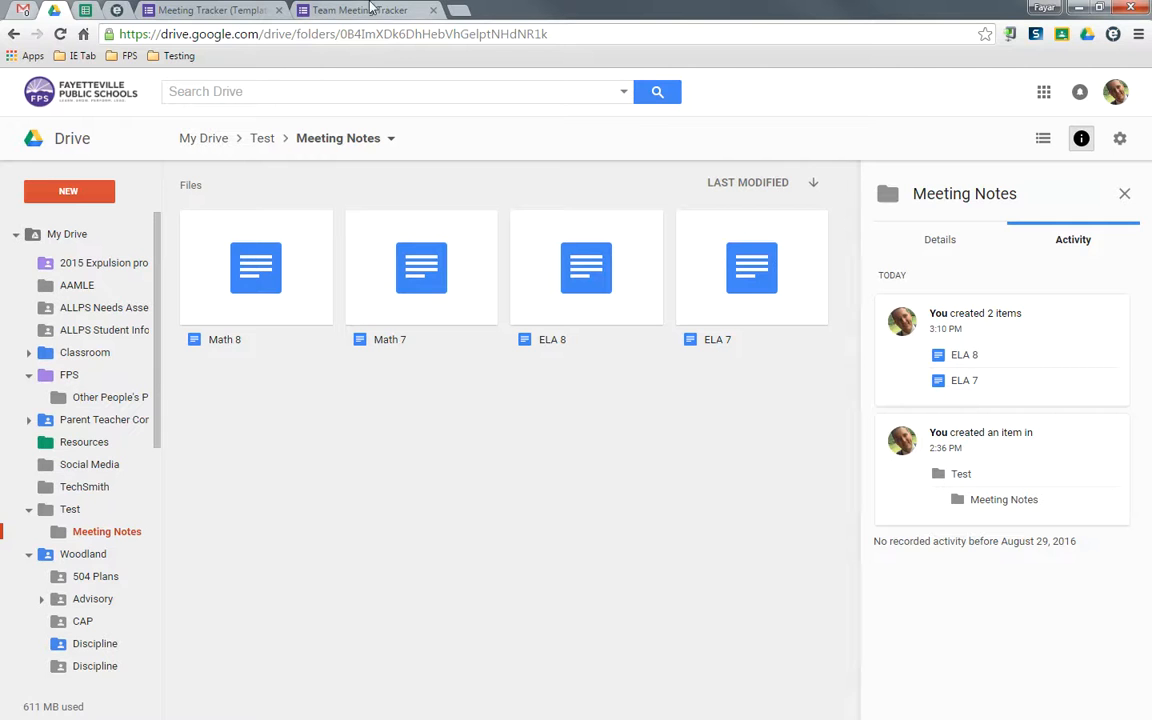
# Examine the answer options of the form's Which Team? question and compare them with the document names in the Meeting Notes folder
pyautogui.click(210, 10)
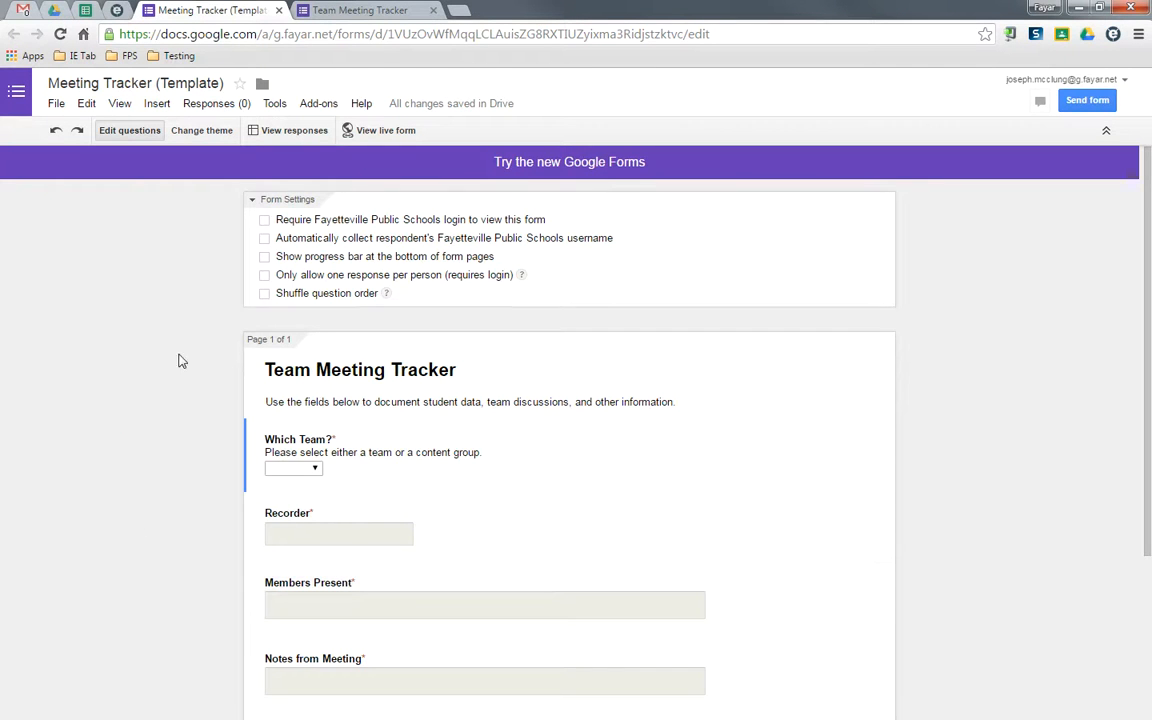
pyautogui.scroll(-3, 159, 362)
pyautogui.scroll(1, 157, 405)
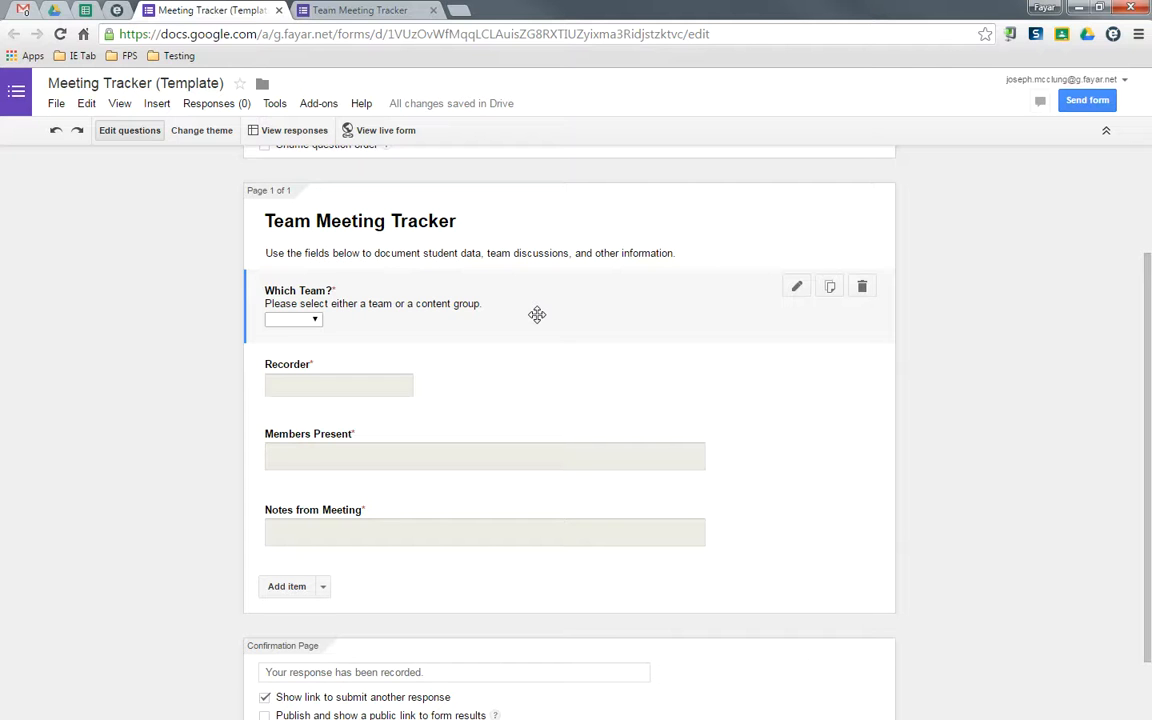
pyautogui.click(537, 315)
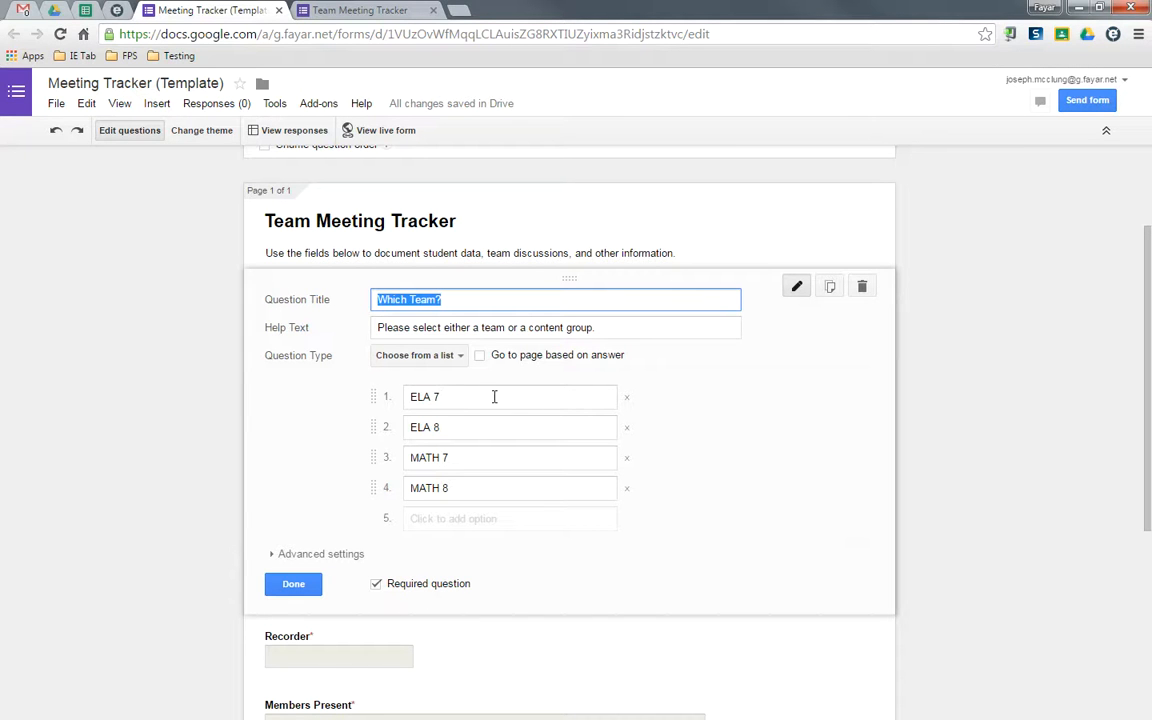
pyautogui.click(55, 10)
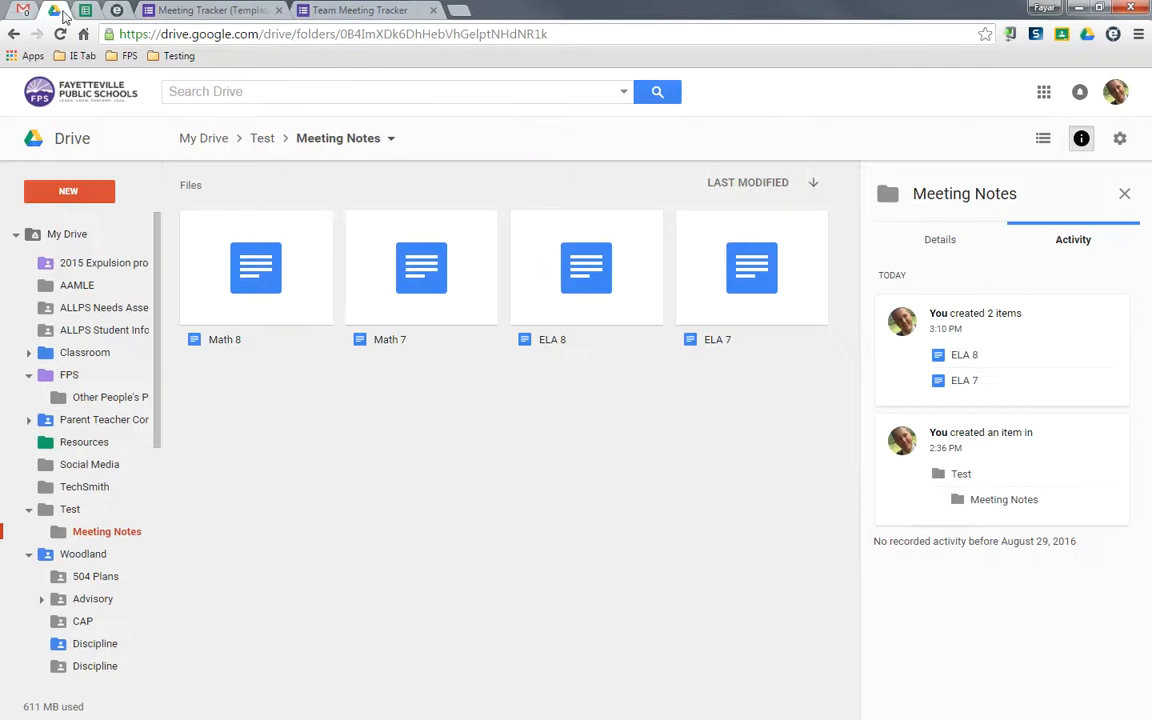
pyautogui.click(212, 10)
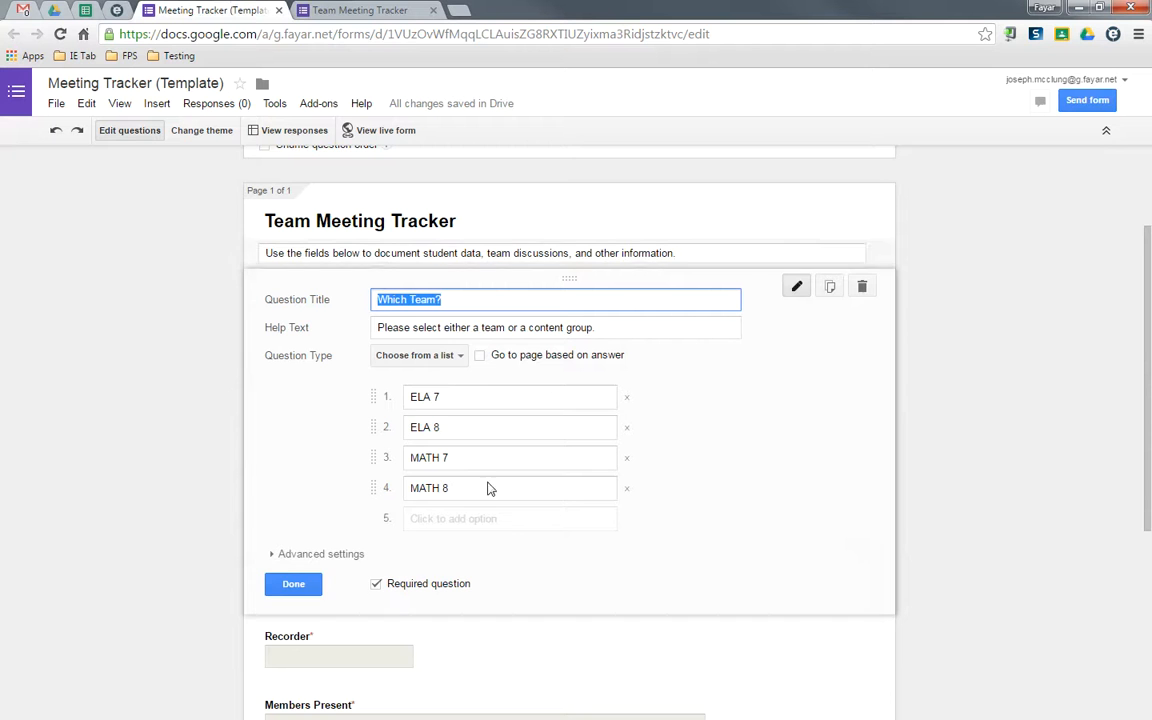
pyautogui.click(293, 584)
# Open the docAppender add-on for the form and accept Meeting Notes as the target Doc folder
pyautogui.click(316, 104)
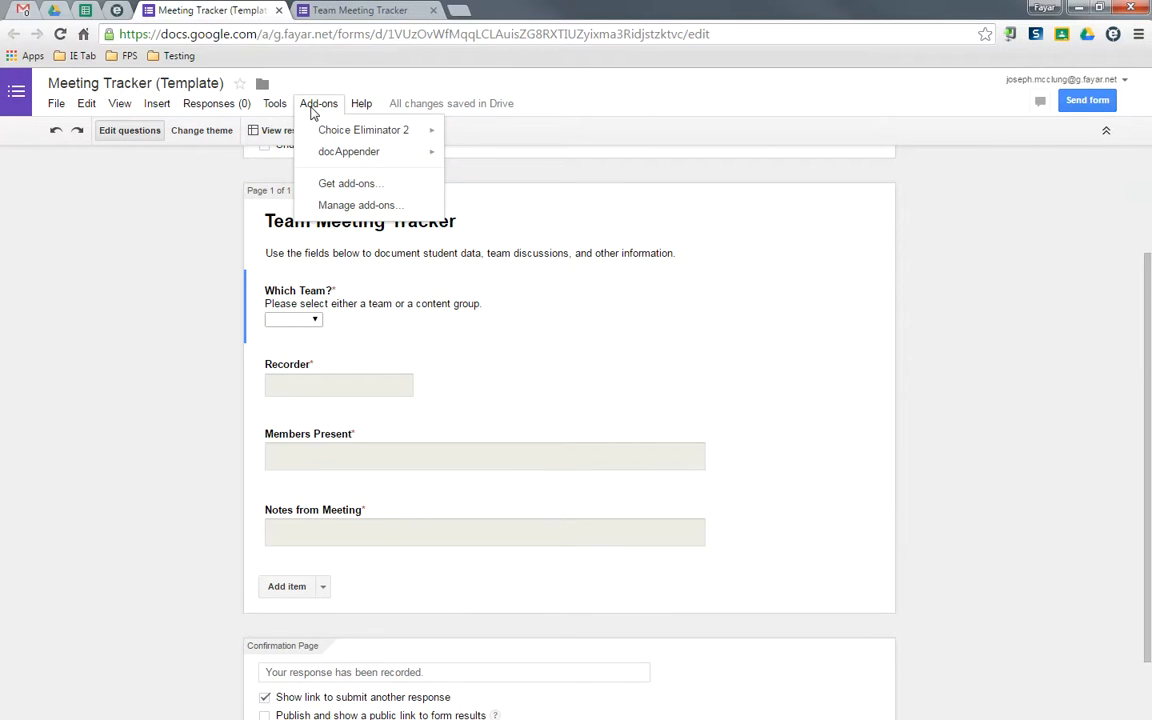
pyautogui.moveTo(362, 158)
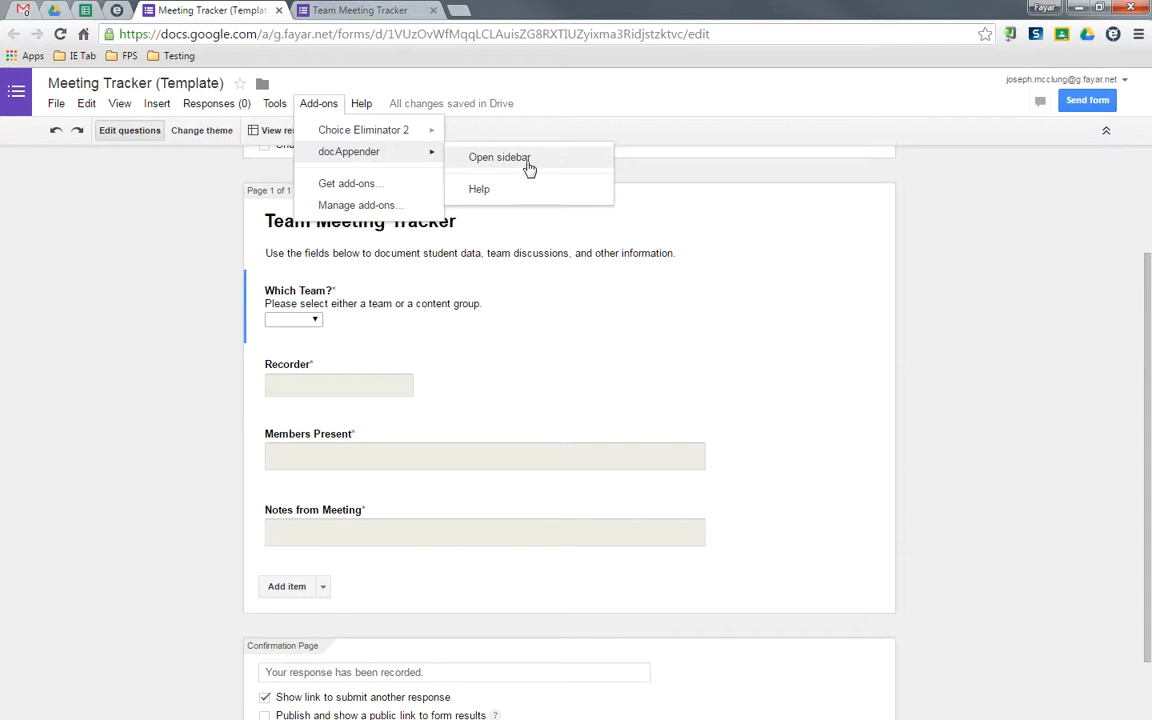
pyautogui.click(528, 165)
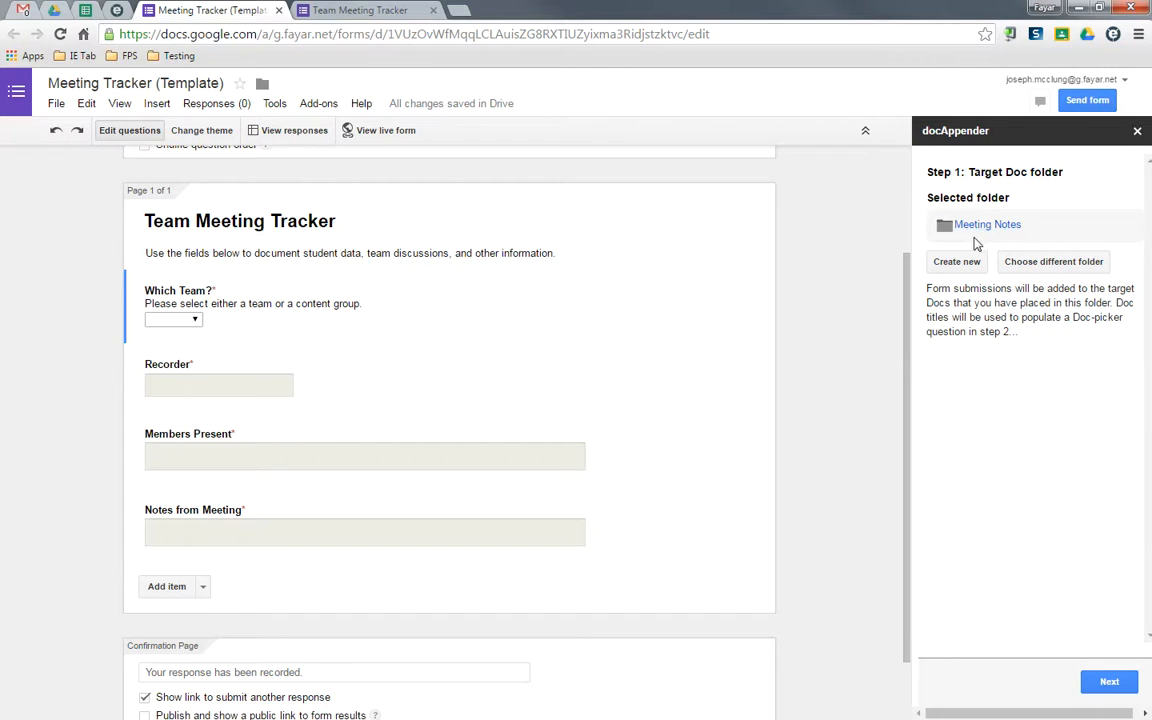
pyautogui.click(1122, 690)
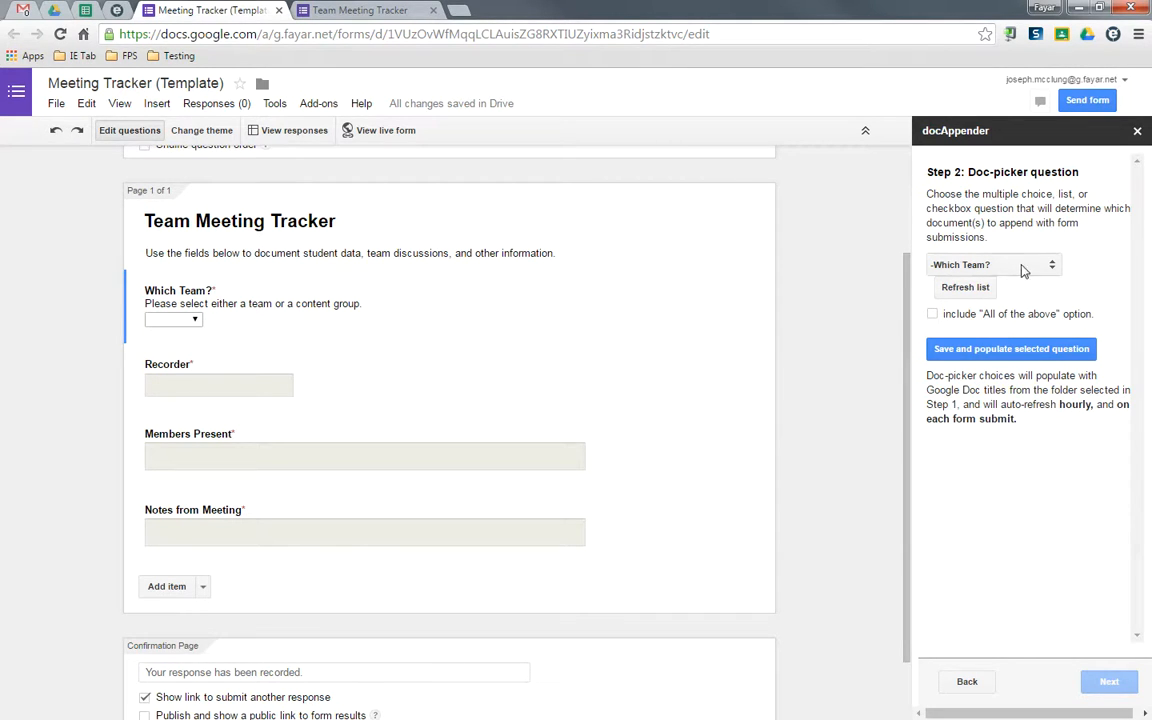
# Set Which Team? as the doc-picker question, save and populate it, and continue to the form values
pyautogui.click(962, 268)
pyautogui.click(980, 298)
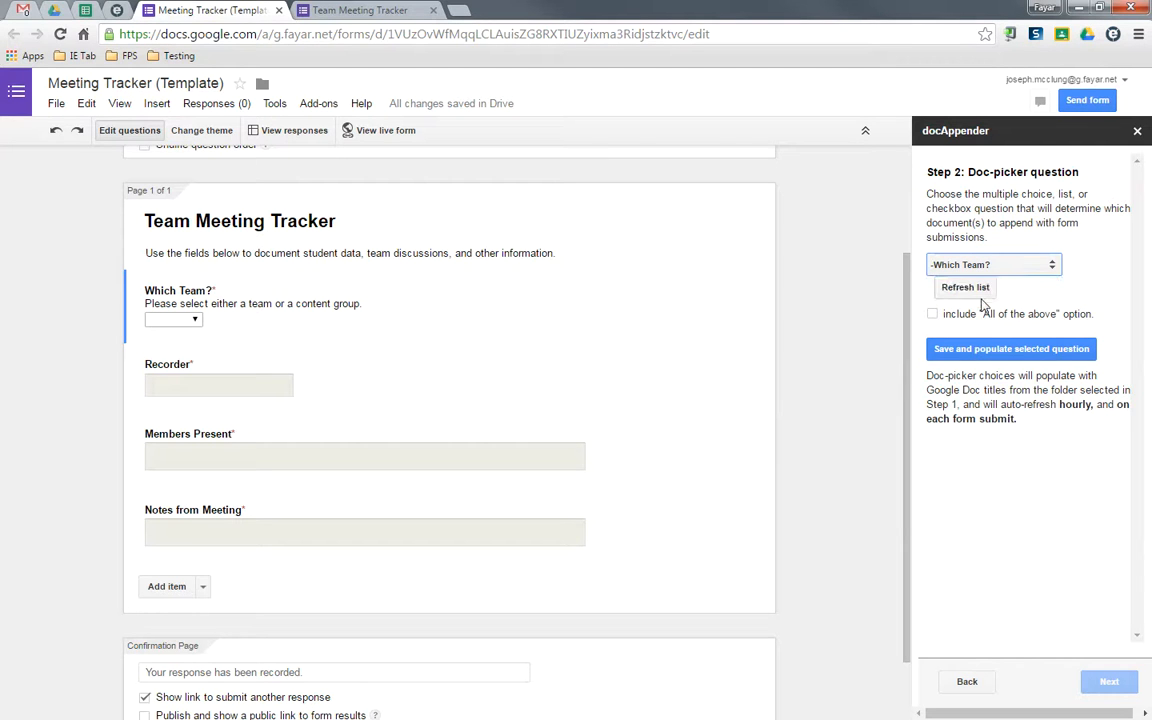
pyautogui.click(1000, 356)
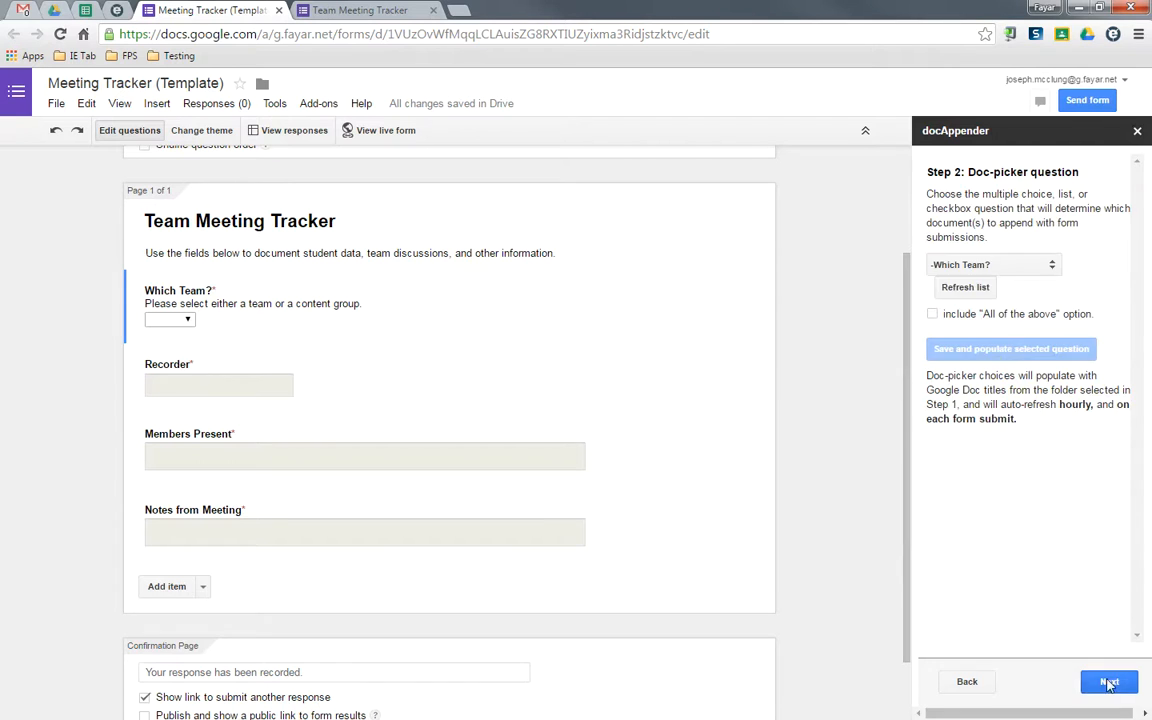
pyautogui.click(1107, 681)
# Include Timestamp, Recorder, Members Present and Notes from Meeting in the values added to the target Docs, leaving out Which Team?
pyautogui.click(940, 213)
pyautogui.click(940, 230)
pyautogui.click(940, 246)
pyautogui.click(940, 262)
pyautogui.click(941, 278)
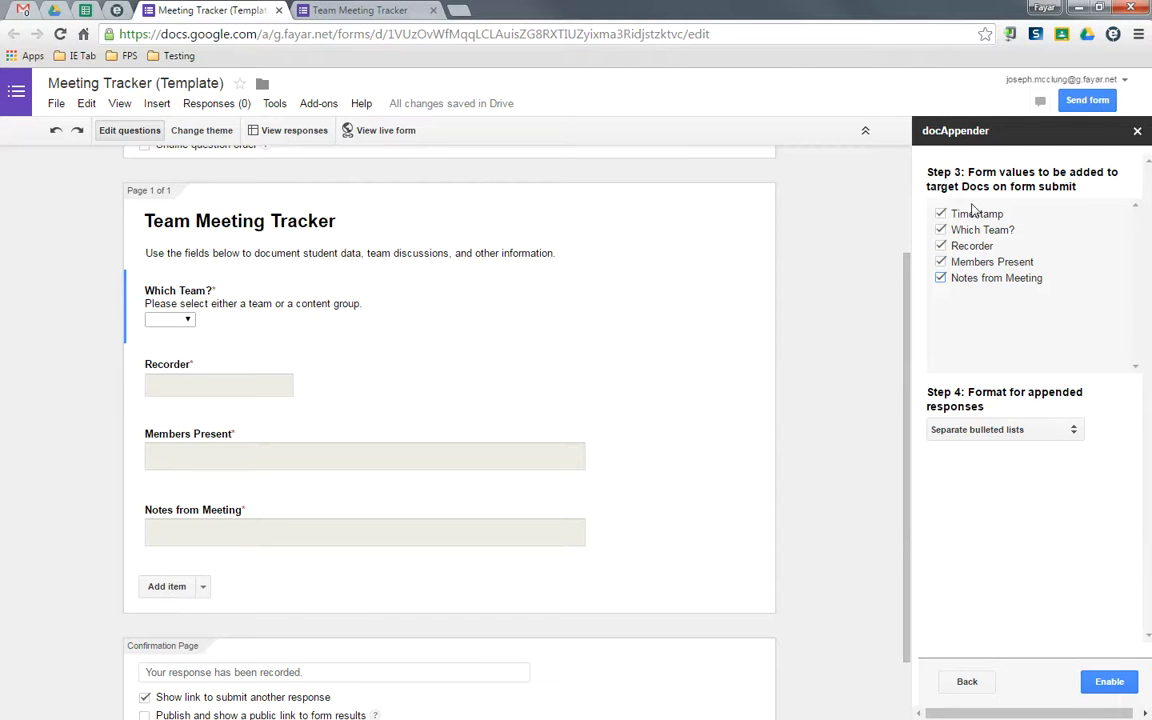
pyautogui.click(940, 230)
# Set the format for appended responses to Separate bulleted lists and enable docAppender
pyautogui.click(1023, 432)
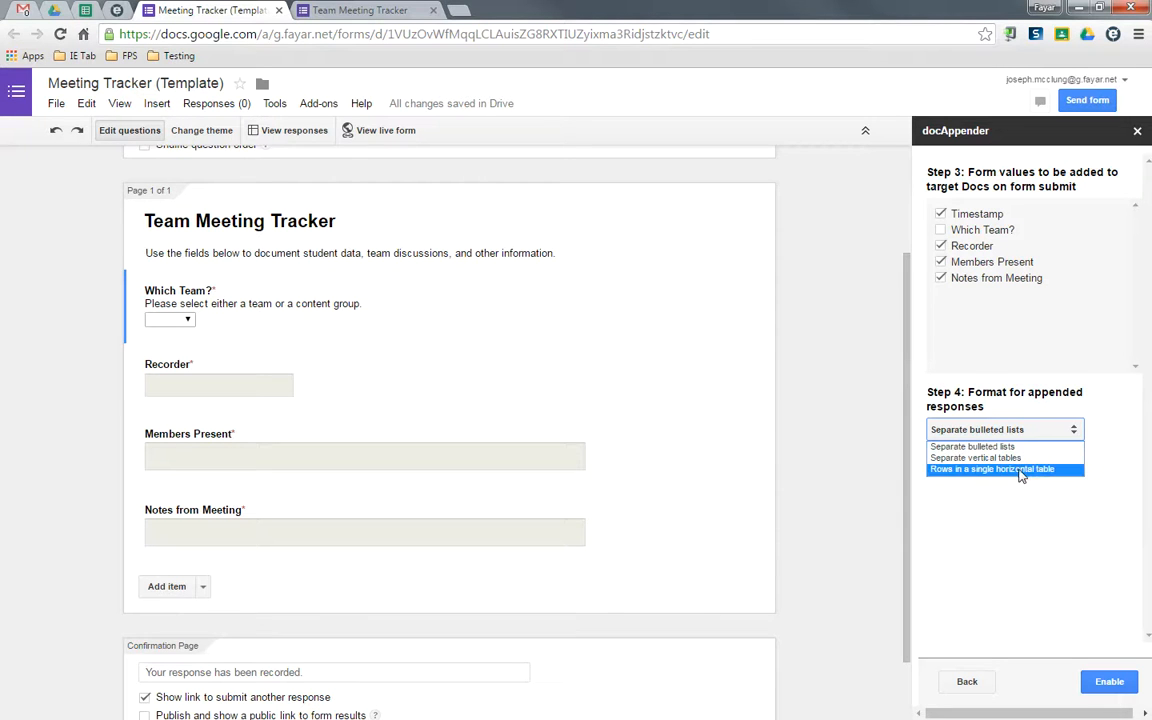
pyautogui.click(1021, 446)
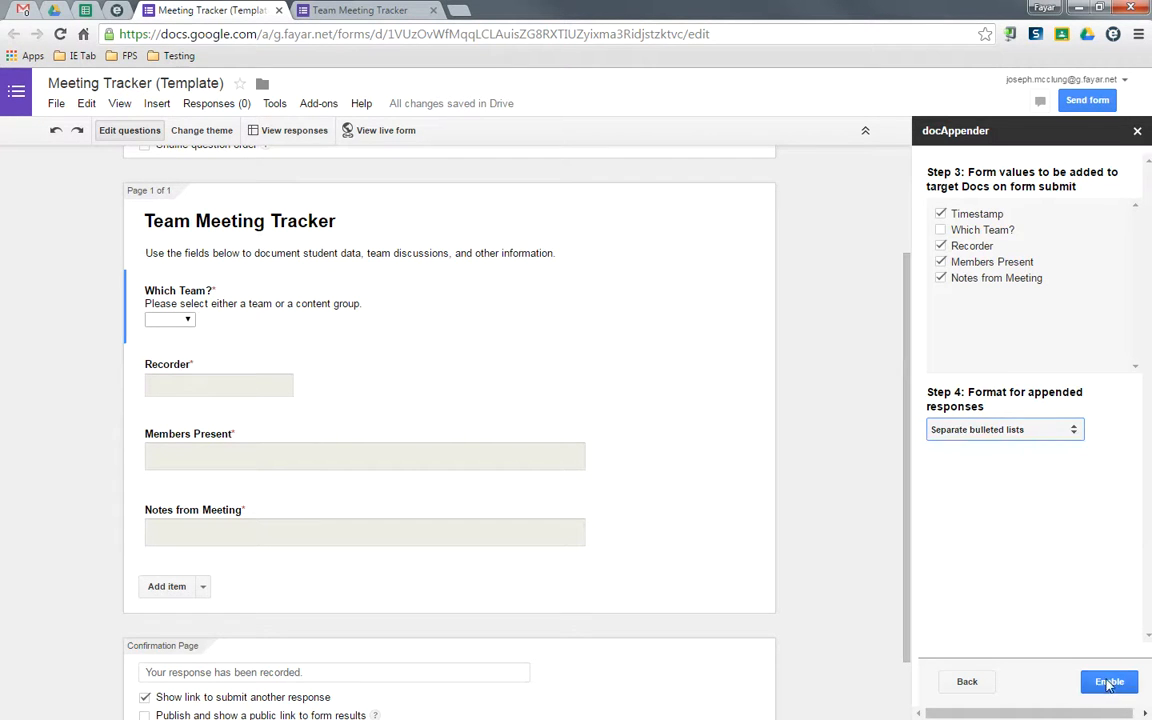
pyautogui.click(1106, 679)
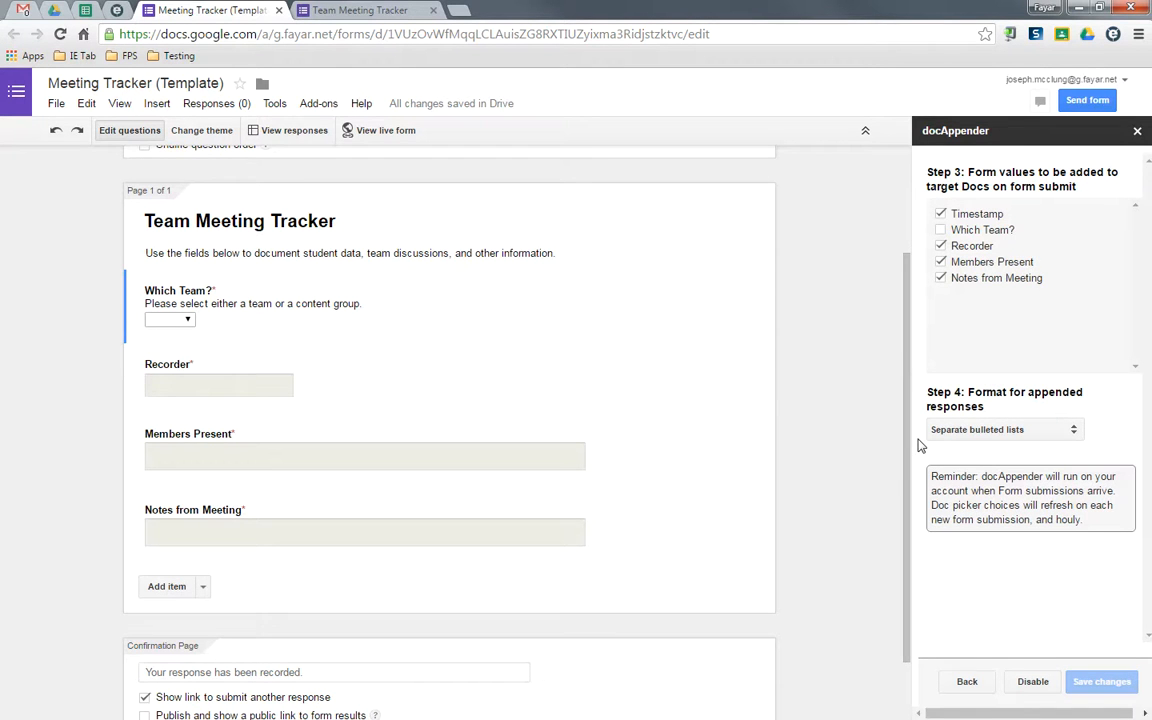
# Submit the filled-in test response for ELA 7 and open the ELA 7 document from the Meeting Notes folder
pyautogui.click(351, 9)
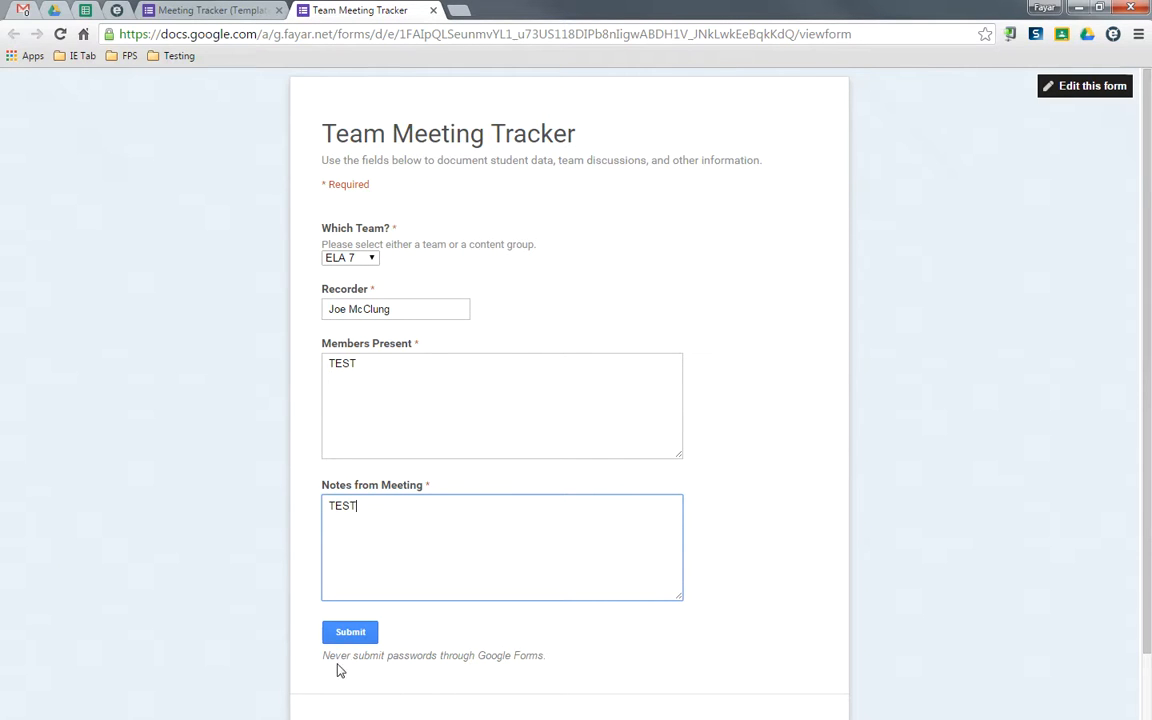
pyautogui.click(358, 638)
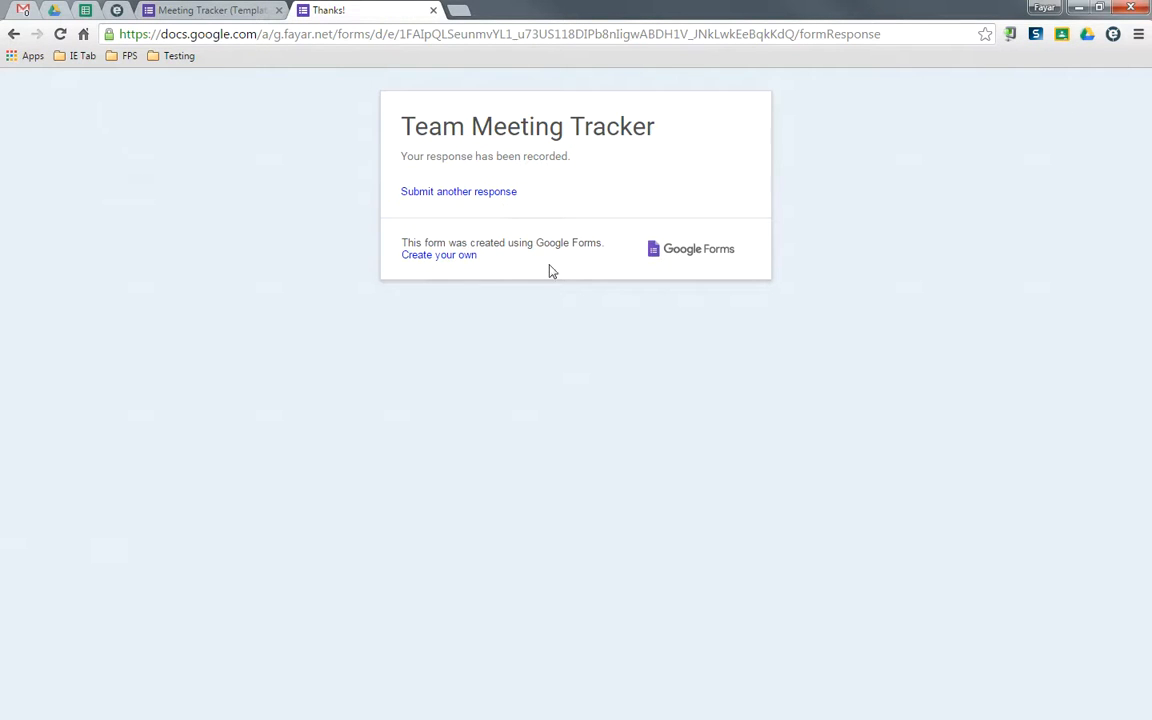
pyautogui.click(54, 10)
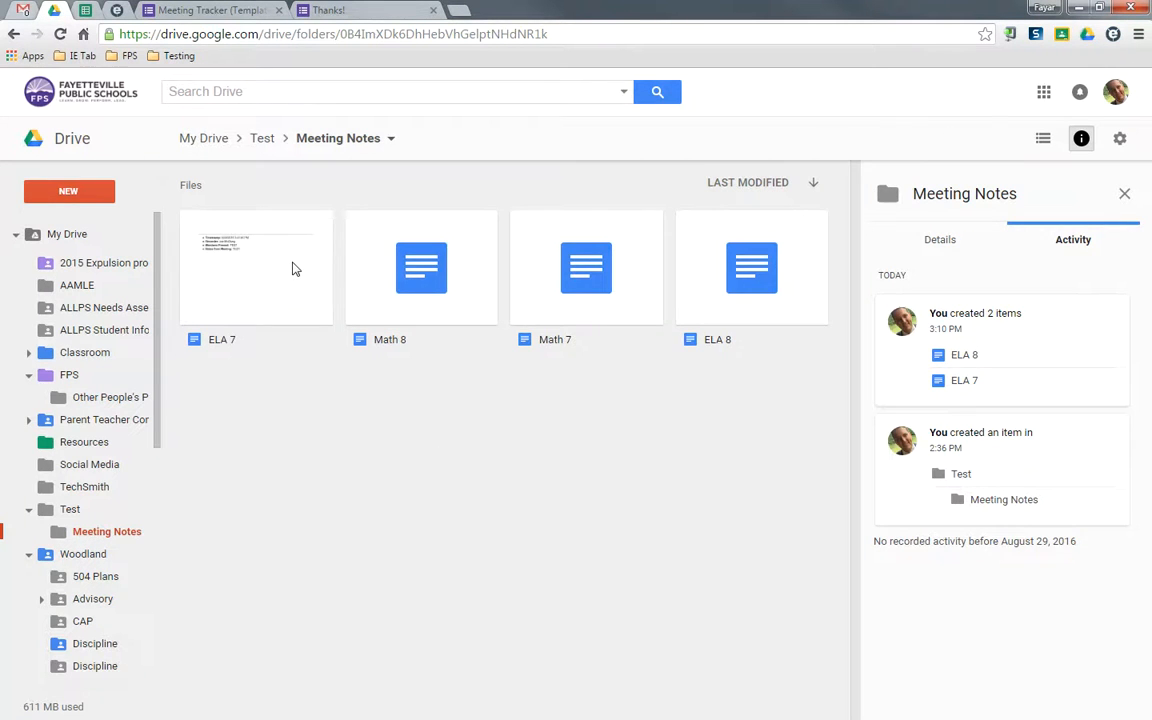
pyautogui.doubleClick(295, 268)
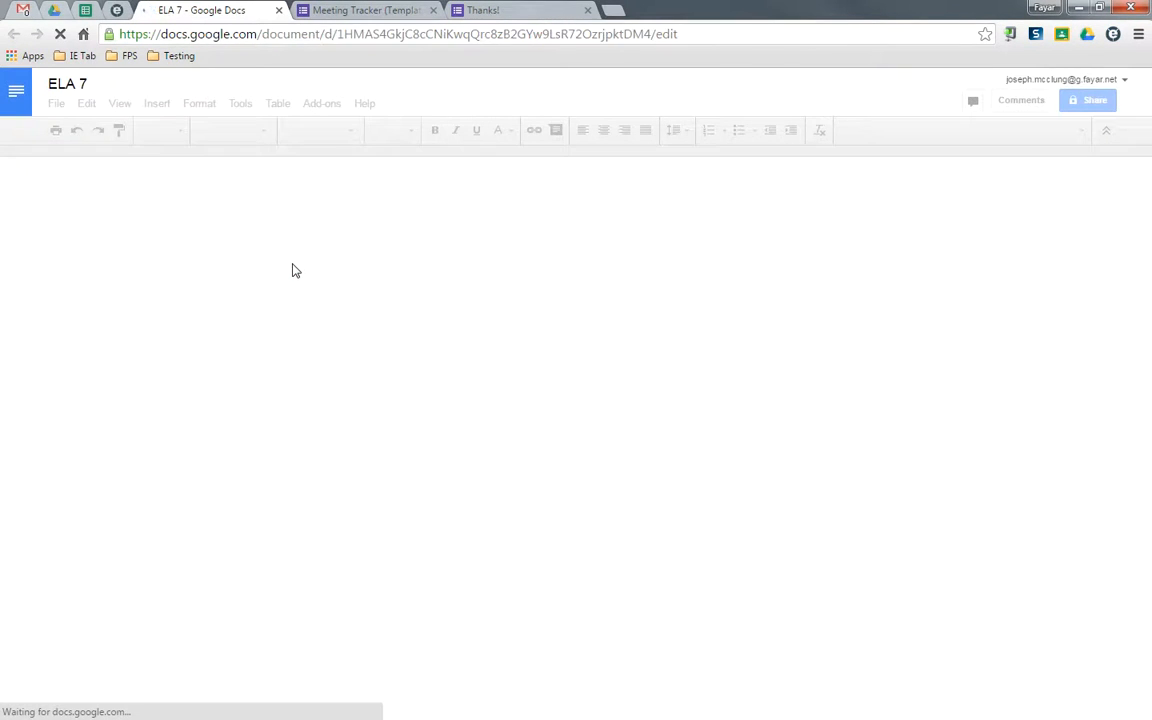